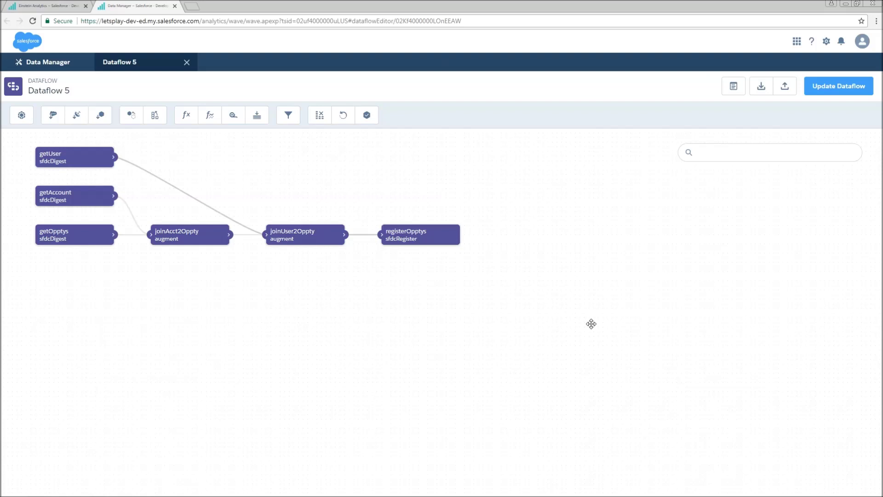
Look over the opportunity lens table with its ID columns, then go back to the Dataflows list.
{"action": "left_click", "coordinate": [64, 6]}
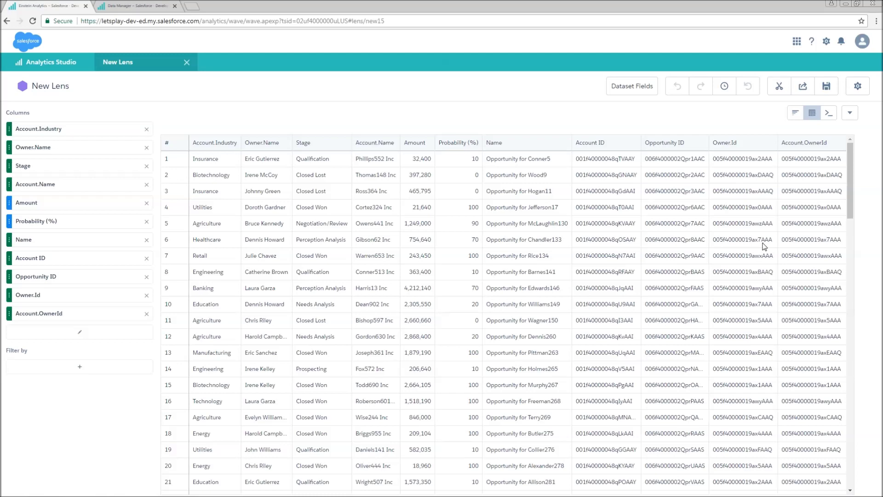
{"action": "key", "text": "ctrl+Tab"}
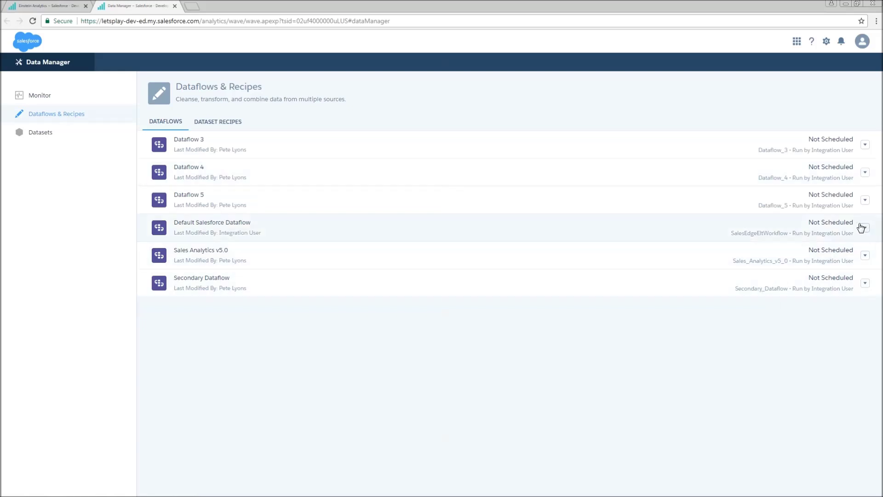
Edit Dataflow 5 and add a sliceDataset node named sliceIDs.
{"action": "left_click", "coordinate": [865, 199]}
{"action": "left_click", "coordinate": [833, 211]}
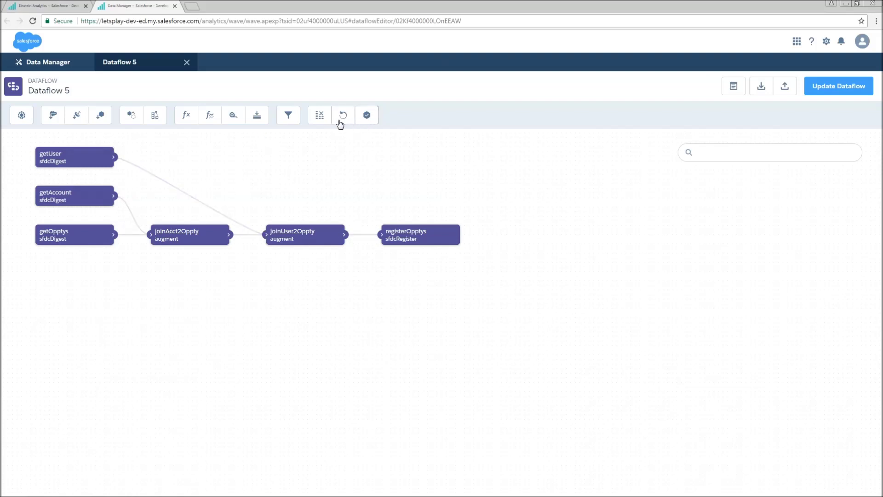
{"action": "left_click", "coordinate": [324, 122]}
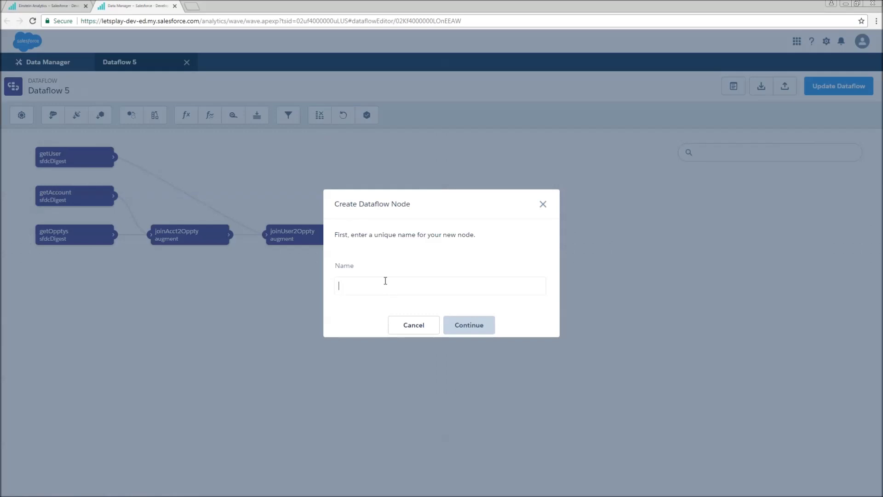
{"action": "type", "text": "sliceIDs"}
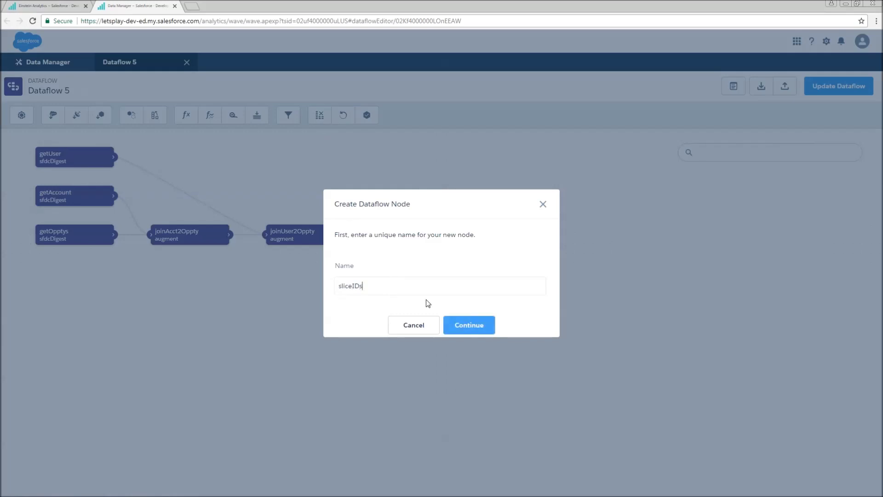
{"action": "left_click", "coordinate": [459, 326]}
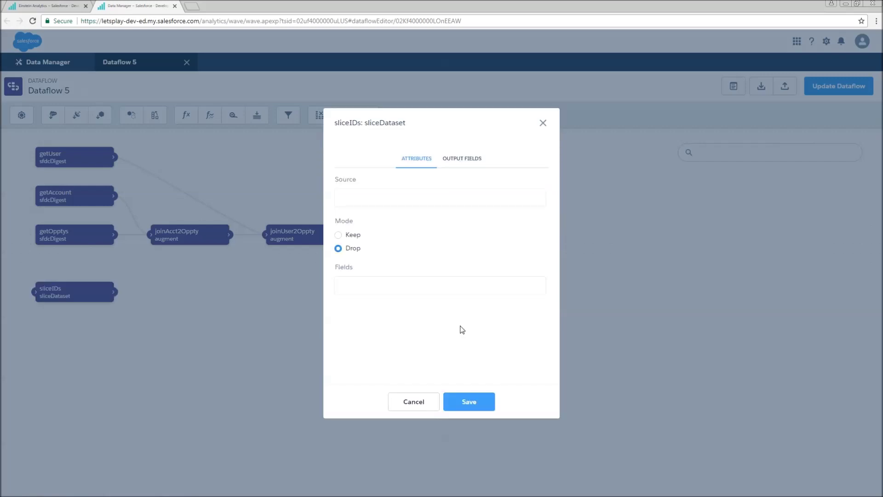
Set sliceIDs to take joinUser2Oppty as its source with Mode Keep.
{"action": "left_click", "coordinate": [402, 199]}
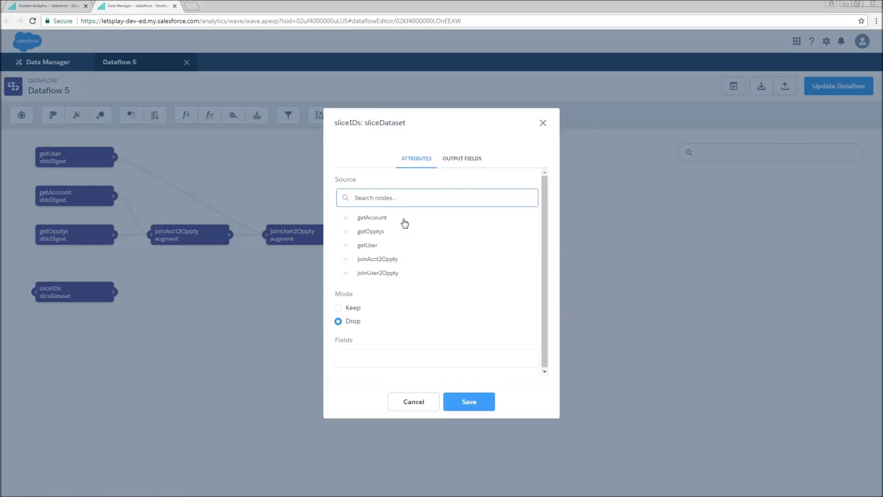
{"action": "left_click", "coordinate": [400, 272]}
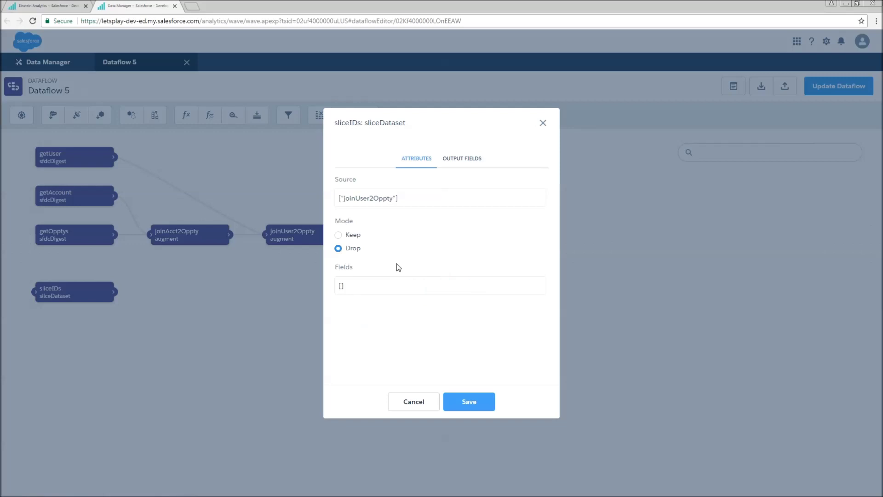
{"action": "left_click", "coordinate": [360, 237]}
{"action": "left_click", "coordinate": [354, 250]}
{"action": "left_click", "coordinate": [353, 235]}
Keep Account.Industry, Account.Name, Amount, Name, Owner.Name, Probability and StageName, and save the node.
{"action": "left_click", "coordinate": [395, 290]}
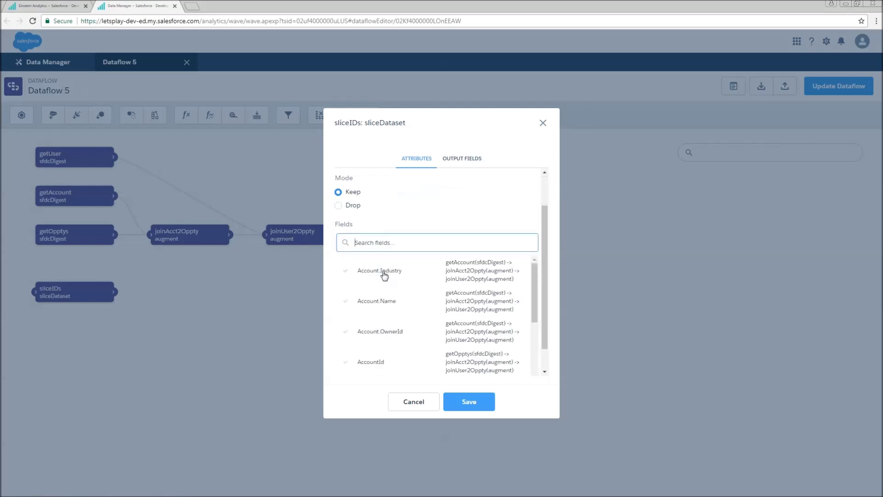
{"action": "left_click", "coordinate": [382, 314]}
{"action": "scroll", "coordinate": [382, 316], "scroll_direction": "down", "scroll_amount": 2}
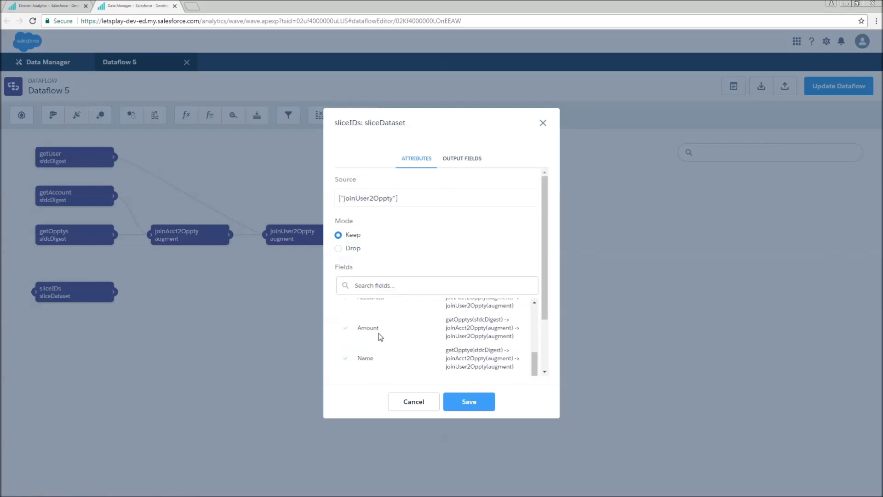
{"action": "left_click", "coordinate": [376, 314]}
{"action": "scroll", "coordinate": [377, 336], "scroll_direction": "down", "scroll_amount": 1}
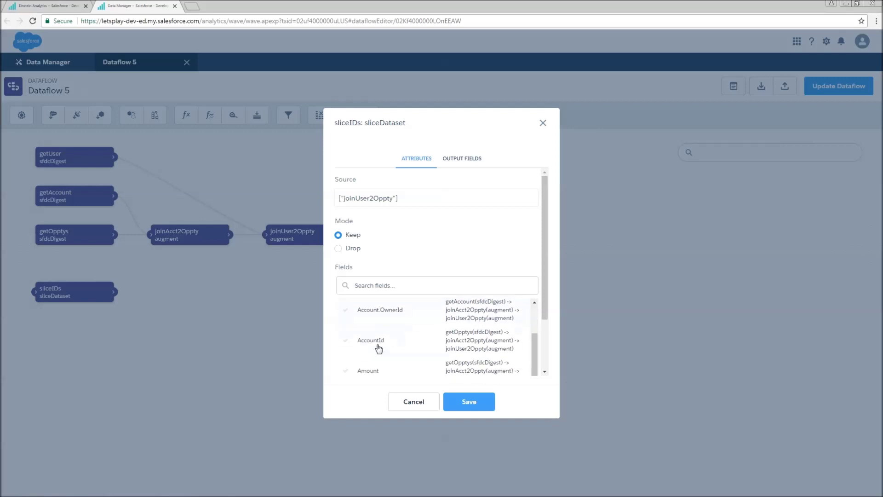
{"action": "scroll", "coordinate": [379, 348], "scroll_direction": "down", "scroll_amount": 1}
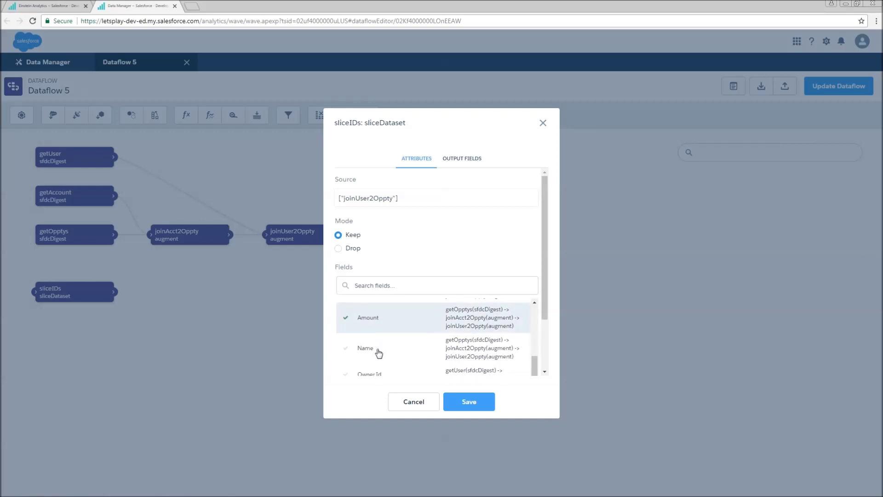
{"action": "left_click", "coordinate": [379, 348]}
{"action": "scroll", "coordinate": [389, 363], "scroll_direction": "down", "scroll_amount": 1}
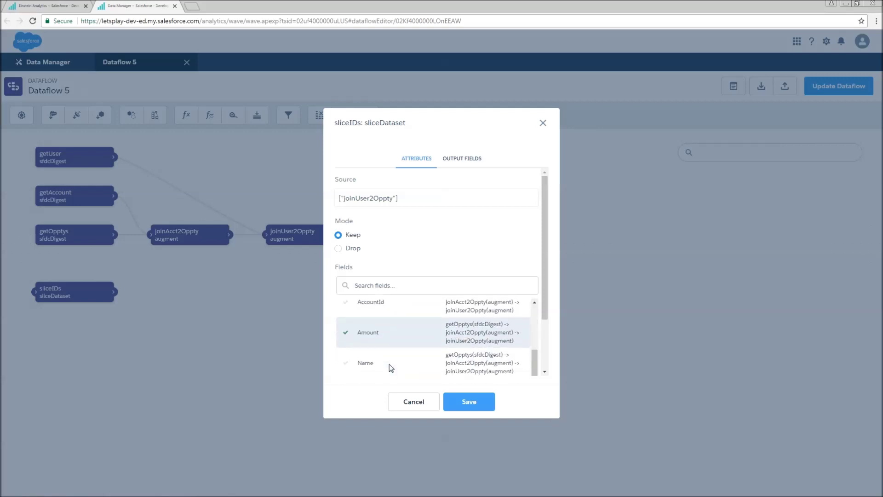
{"action": "left_click", "coordinate": [371, 366]}
{"action": "scroll", "coordinate": [387, 359], "scroll_direction": "down", "scroll_amount": 1}
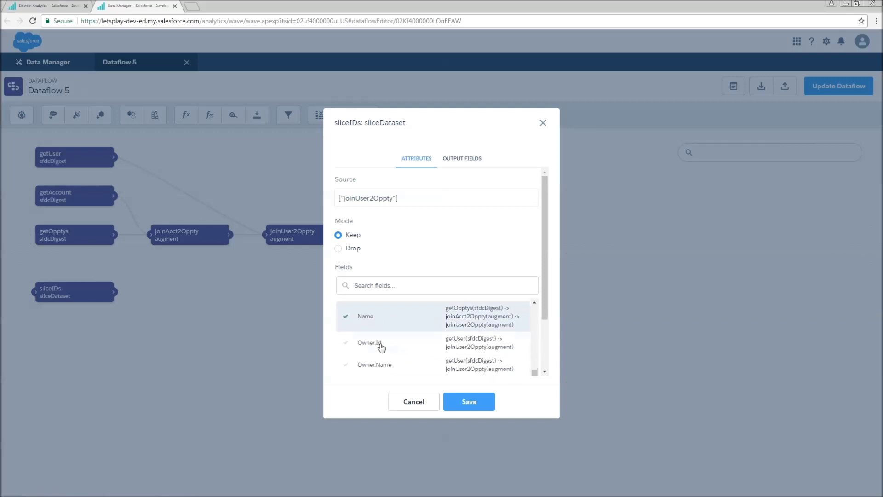
{"action": "scroll", "coordinate": [381, 357], "scroll_direction": "down", "scroll_amount": 1}
{"action": "scroll", "coordinate": [382, 358], "scroll_direction": "down", "scroll_amount": 1}
{"action": "left_click", "coordinate": [379, 349]}
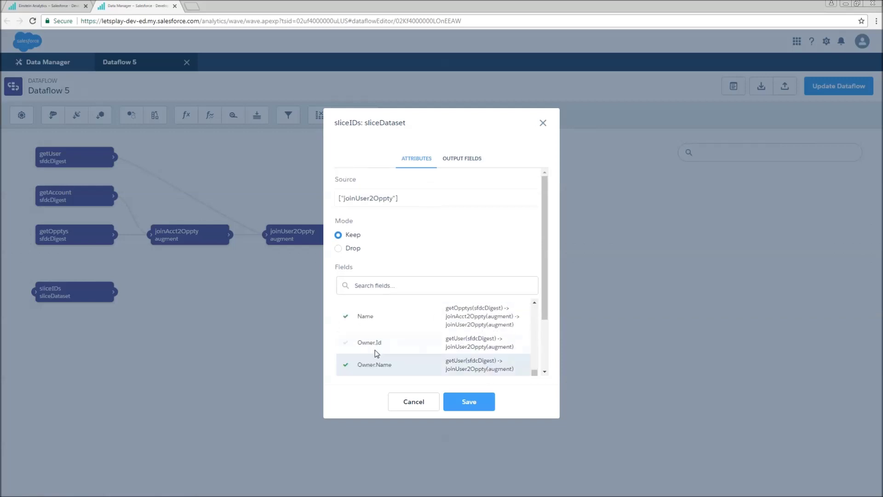
{"action": "scroll", "coordinate": [379, 354], "scroll_direction": "down", "scroll_amount": 1}
{"action": "left_click", "coordinate": [375, 338]}
{"action": "scroll", "coordinate": [368, 307], "scroll_direction": "up", "scroll_amount": 1}
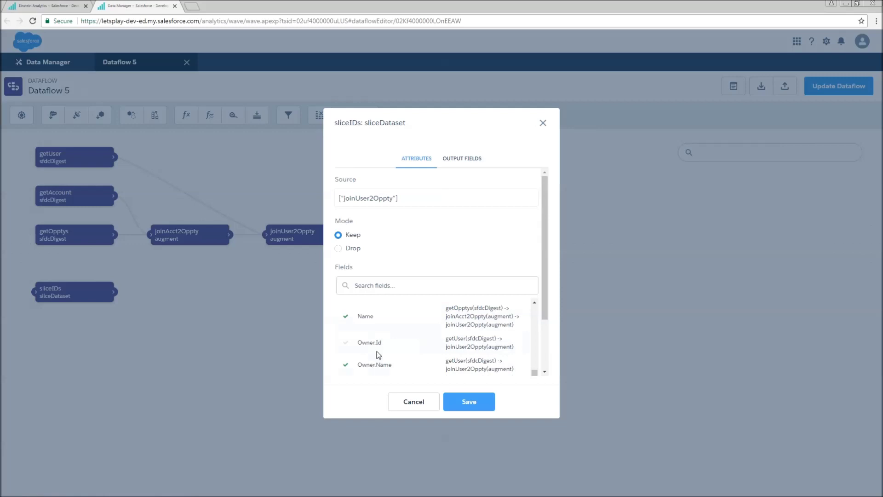
{"action": "scroll", "coordinate": [376, 300], "scroll_direction": "down", "scroll_amount": 2}
{"action": "left_click", "coordinate": [374, 352]}
{"action": "scroll", "coordinate": [374, 354], "scroll_direction": "up", "scroll_amount": 1}
{"action": "scroll", "coordinate": [400, 329], "scroll_direction": "down", "scroll_amount": 2}
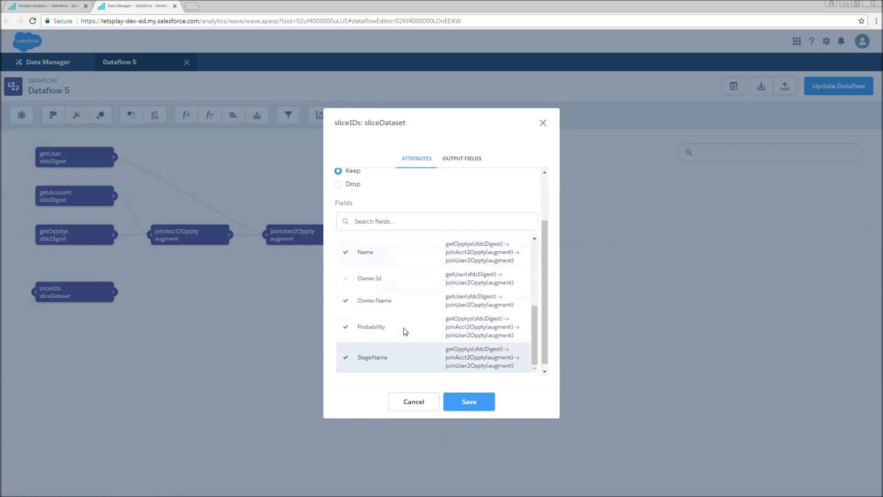
{"action": "left_click", "coordinate": [469, 402]}
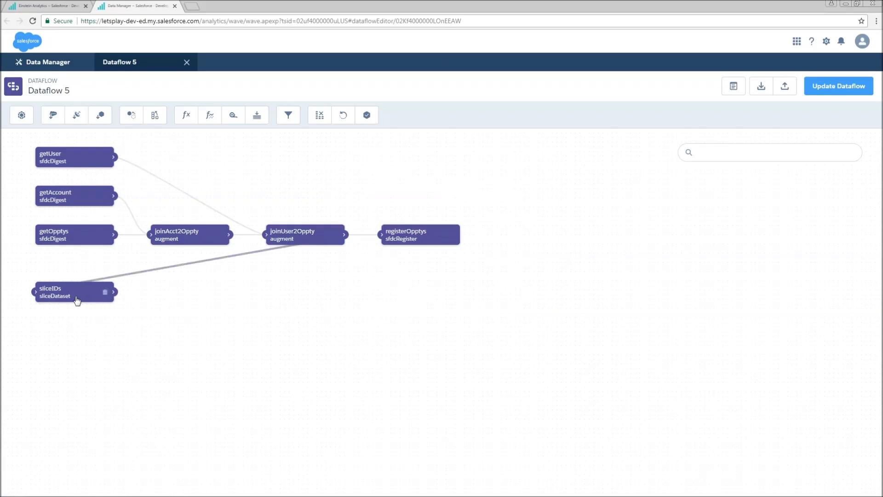
Place sliceIDs beneath joinUser2Oppty, verify its output fields, and save it again.
{"action": "left_click_drag", "start_coordinate": [75, 299], "coordinate": [379, 309]}
{"action": "left_click", "coordinate": [381, 302]}
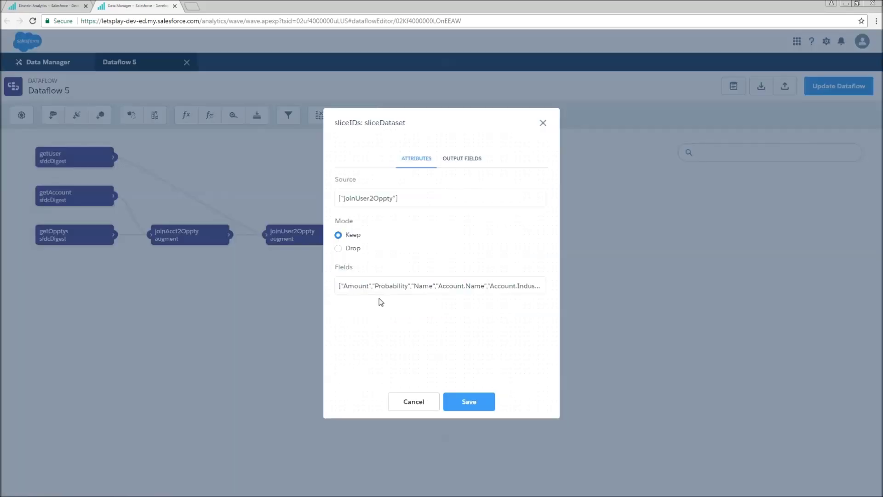
{"action": "left_click", "coordinate": [461, 162]}
{"action": "scroll", "coordinate": [386, 254], "scroll_direction": "down", "scroll_amount": 2}
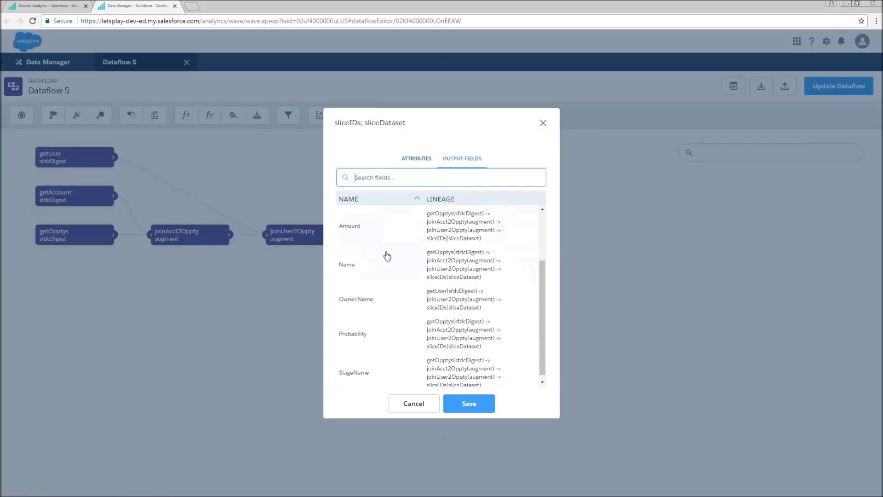
{"action": "scroll", "coordinate": [393, 299], "scroll_direction": "up", "scroll_amount": 2}
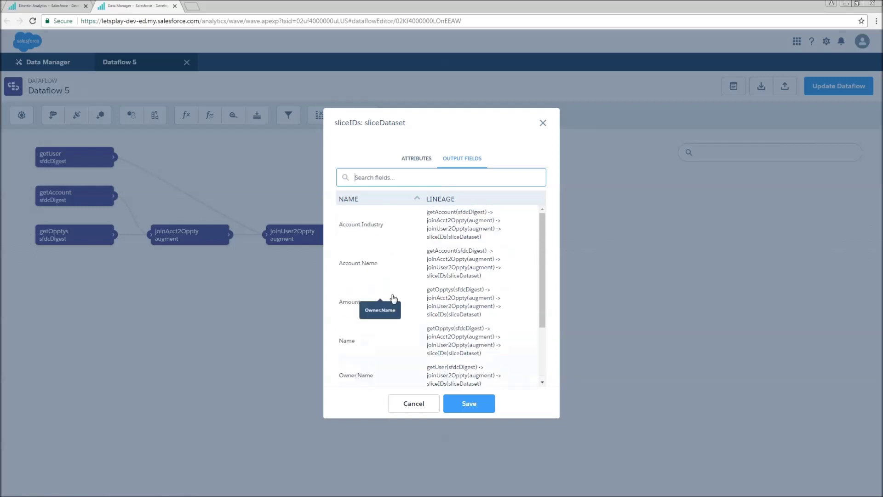
{"action": "left_click", "coordinate": [469, 404]}
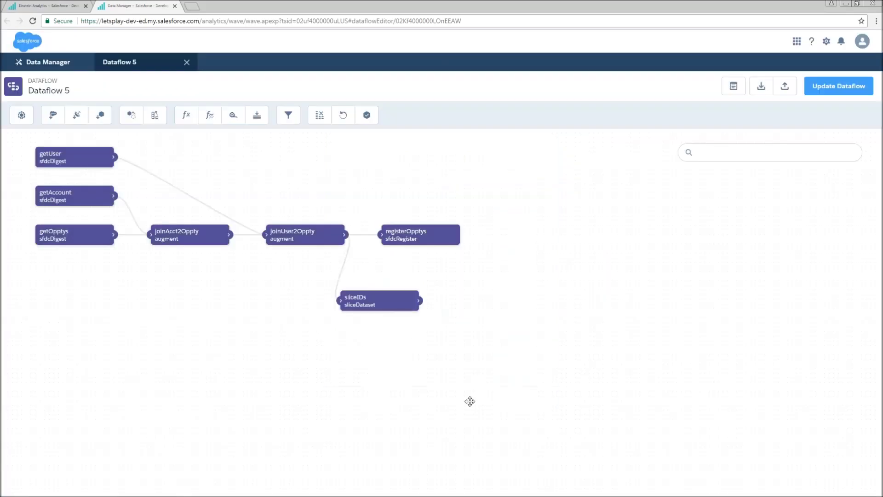
{"action": "left_click", "coordinate": [451, 233]}
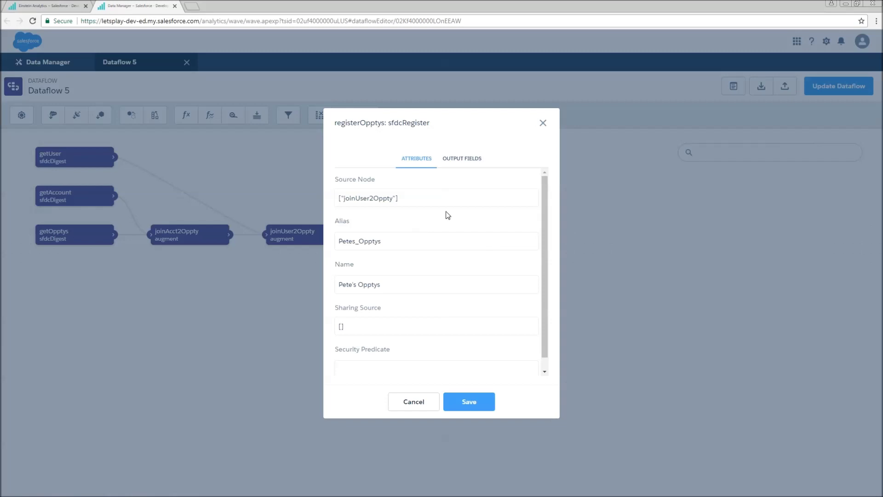
Change registerOpptys' source node to sliceIDs and save it.
{"action": "left_click", "coordinate": [410, 408]}
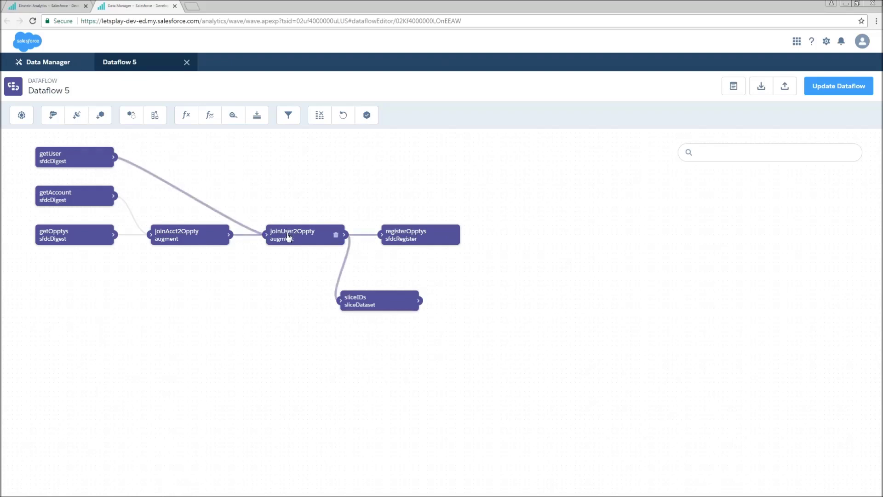
{"action": "left_click_drag", "start_coordinate": [378, 301], "coordinate": [380, 291]}
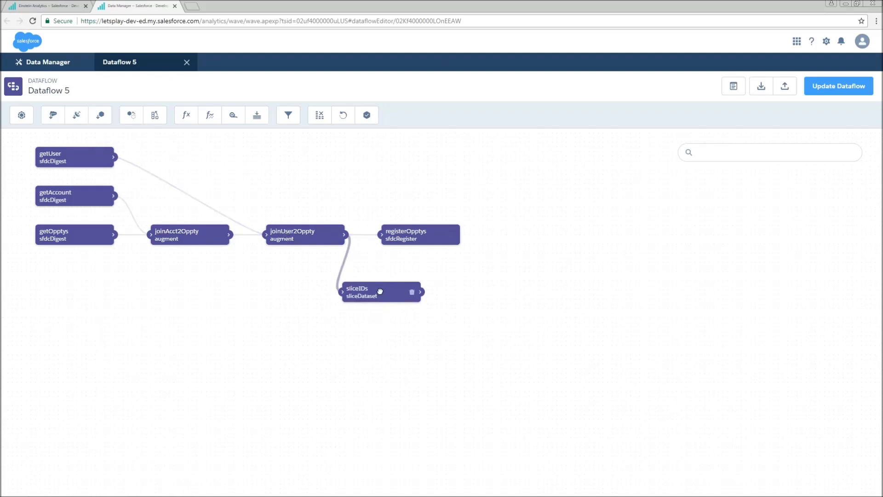
{"action": "left_click", "coordinate": [407, 235]}
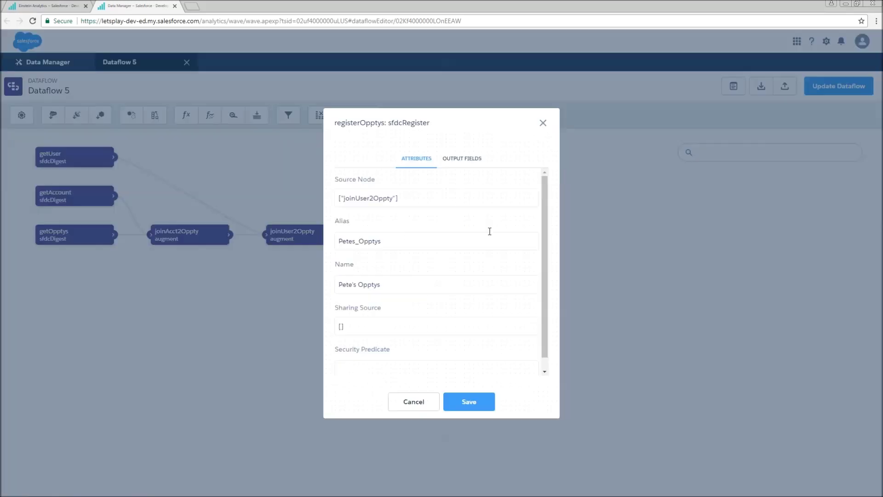
{"action": "left_click", "coordinate": [438, 199]}
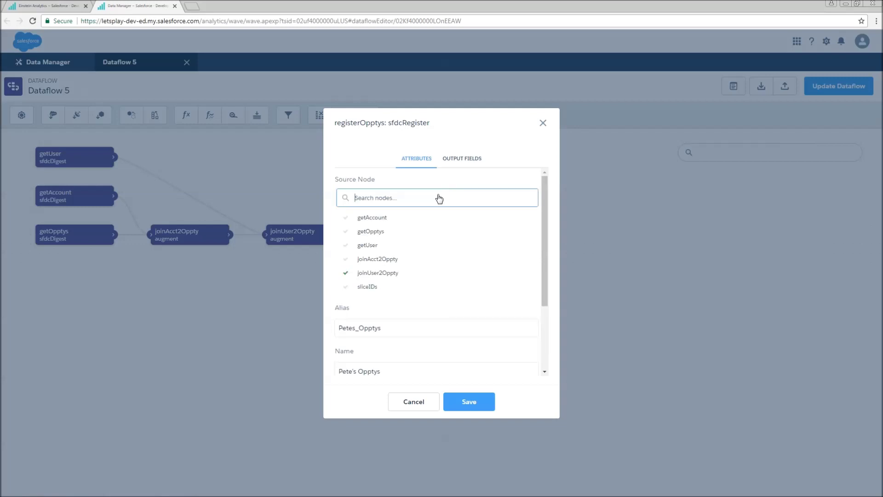
{"action": "left_click", "coordinate": [372, 287]}
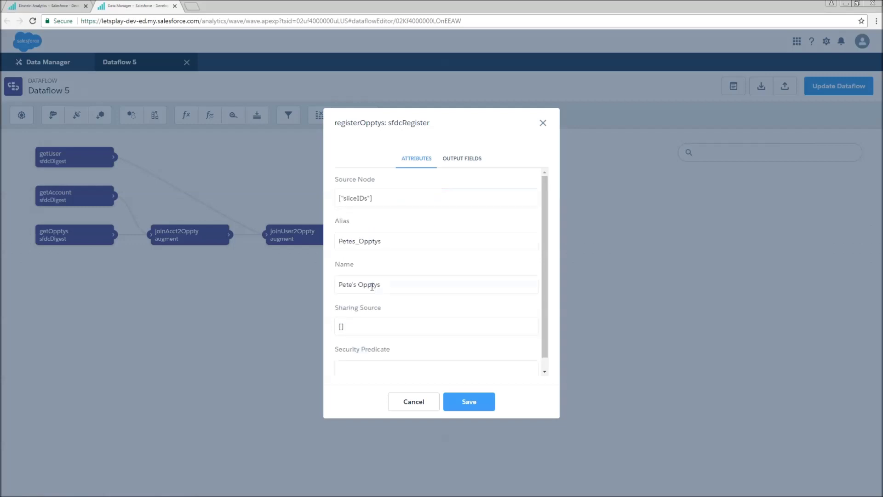
{"action": "left_click", "coordinate": [469, 402]}
Line up sliceIDs between joinUser2Oppty and registerOpptys, then save Dataflow 5 despite the warning.
{"action": "left_click_drag", "start_coordinate": [432, 238], "coordinate": [513, 225]}
{"action": "left_click_drag", "start_coordinate": [386, 295], "coordinate": [419, 239]}
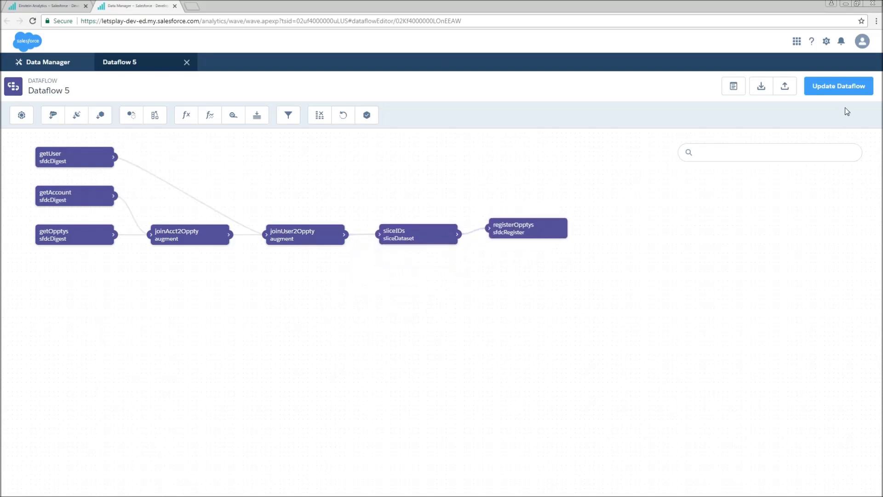
{"action": "left_click", "coordinate": [851, 86]}
{"action": "left_click", "coordinate": [461, 312]}
{"action": "left_click", "coordinate": [46, 63]}
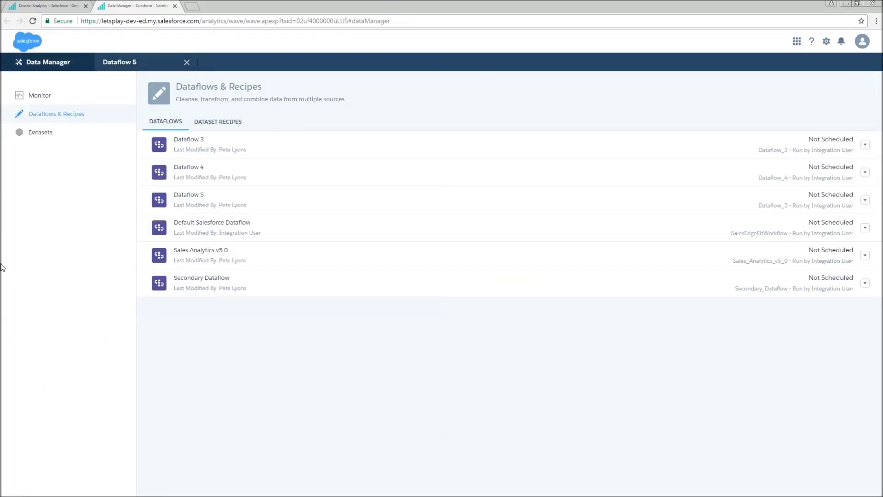
Run Dataflow 5 and confirm in Monitor the 2:07 PM job succeeded, sliceIDs passing 708 rows.
{"action": "left_click", "coordinate": [865, 200]}
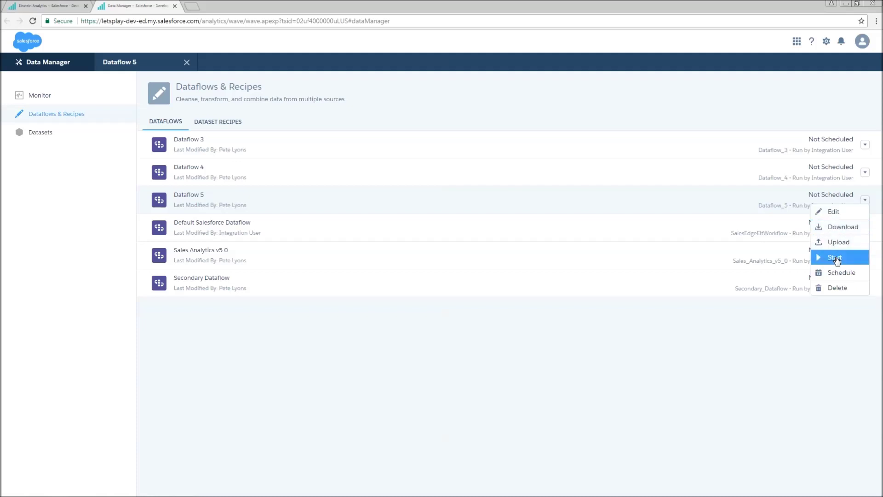
{"action": "left_click", "coordinate": [827, 261]}
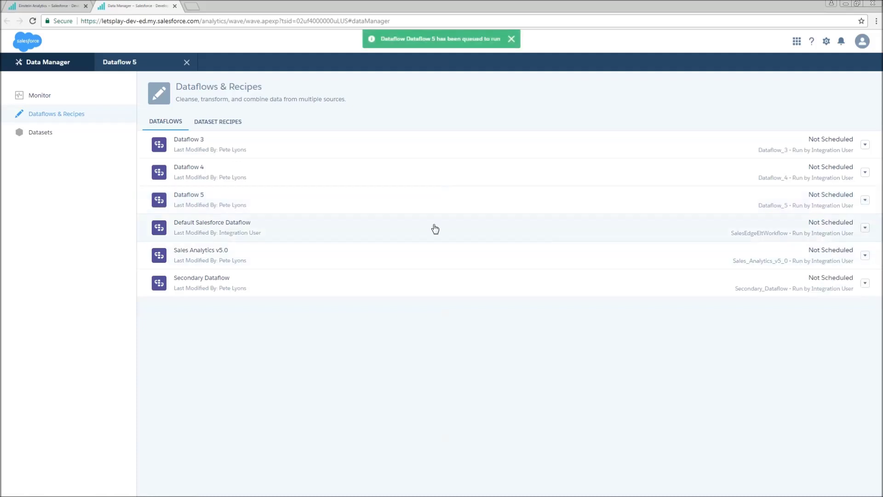
{"action": "left_click", "coordinate": [72, 95]}
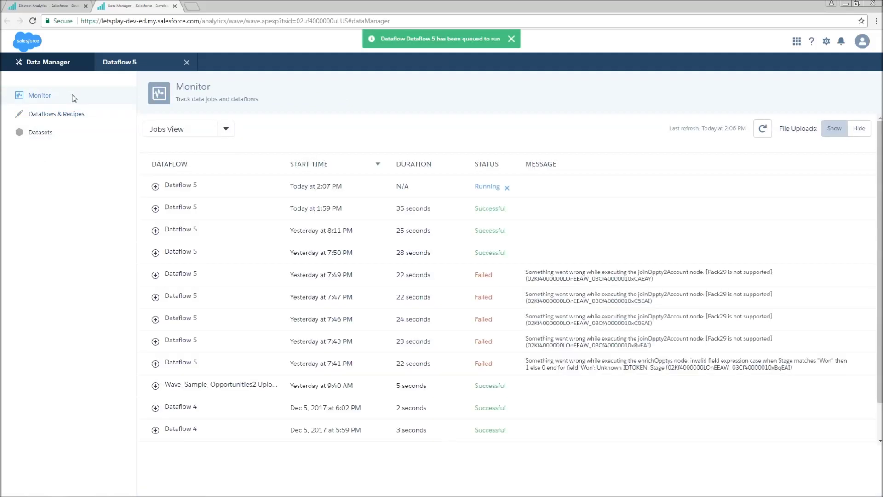
{"action": "left_click", "coordinate": [760, 132]}
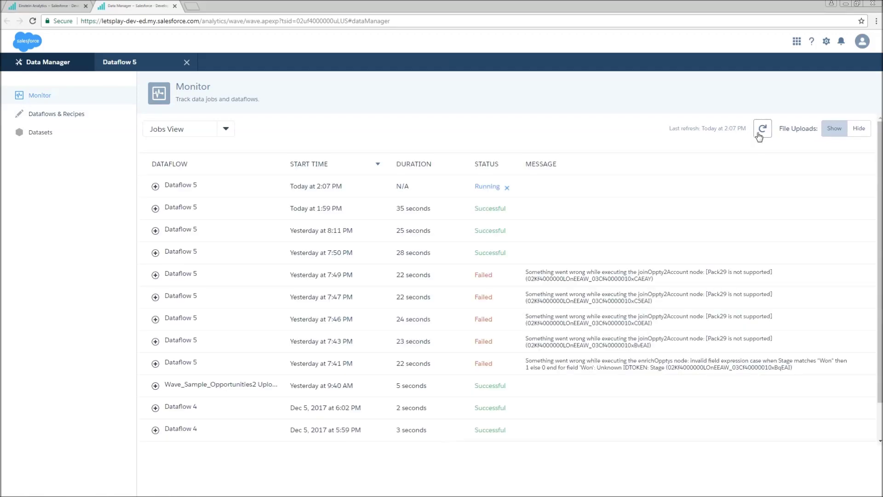
{"action": "double_click", "coordinate": [760, 132]}
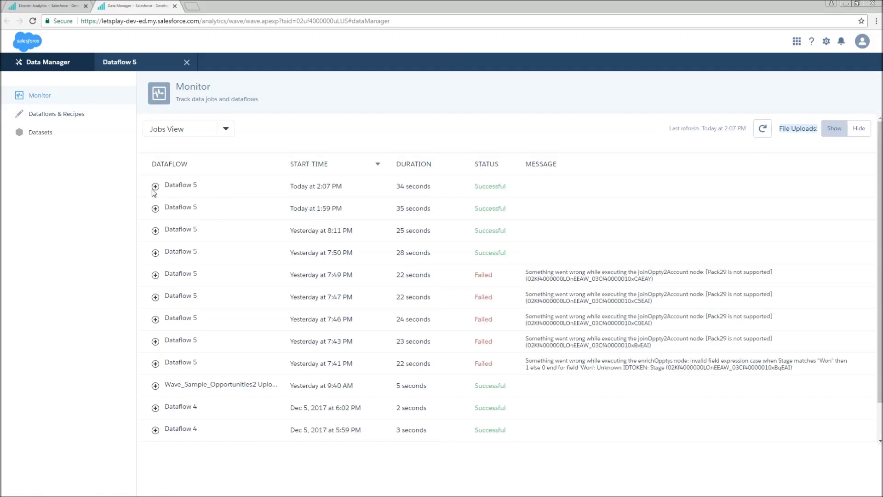
{"action": "left_click", "coordinate": [155, 186]}
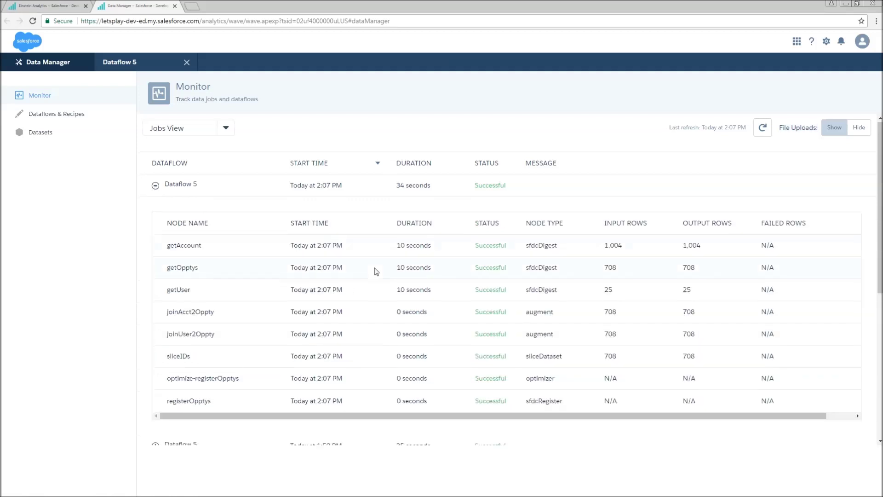
{"action": "scroll", "coordinate": [405, 271], "scroll_direction": "down", "scroll_amount": 1}
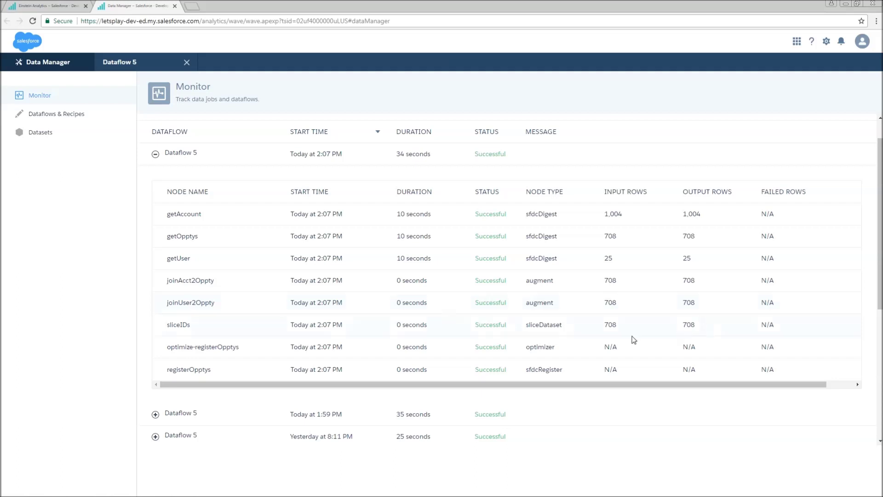
{"action": "scroll", "coordinate": [323, 267], "scroll_direction": "up", "scroll_amount": 1}
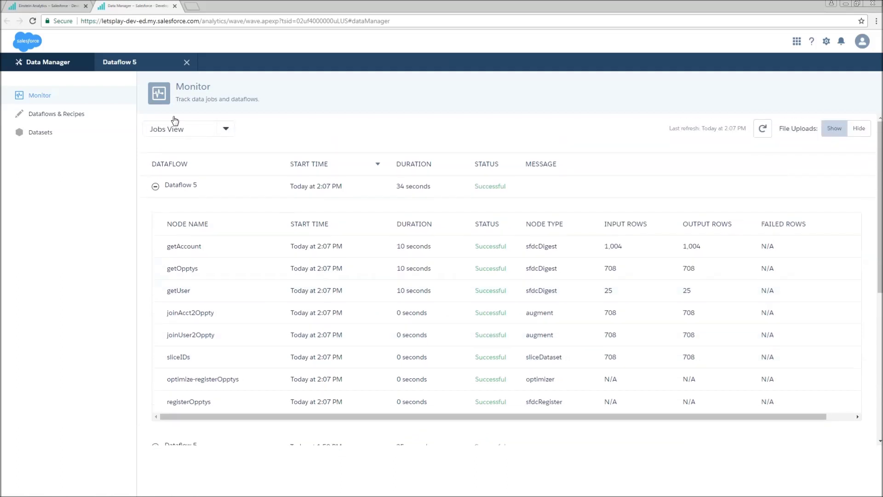
Replace the old lens with Pete's Opptys shown as a values table of seven non-ID columns.
{"action": "left_click", "coordinate": [42, 7]}
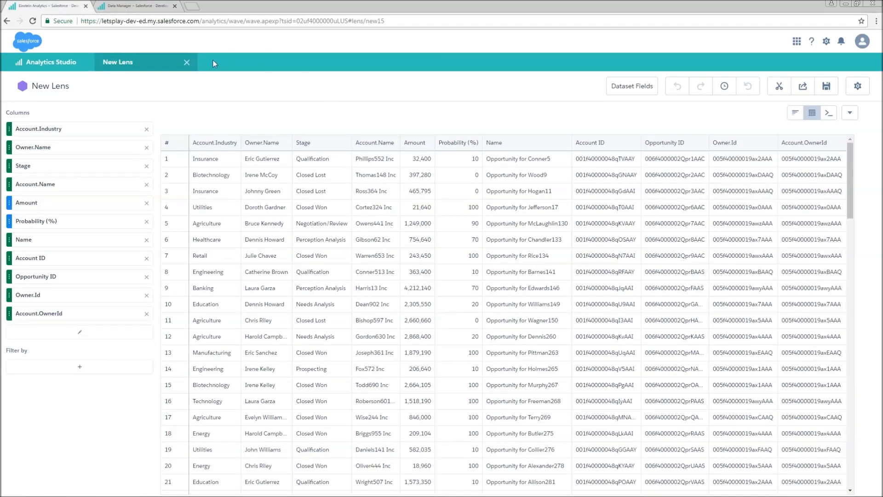
{"action": "left_click", "coordinate": [187, 62]}
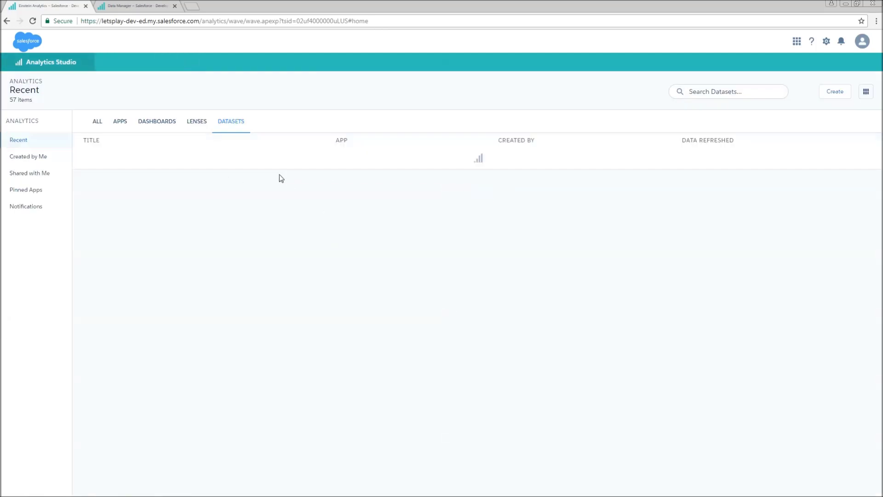
{"action": "left_click", "coordinate": [150, 164]}
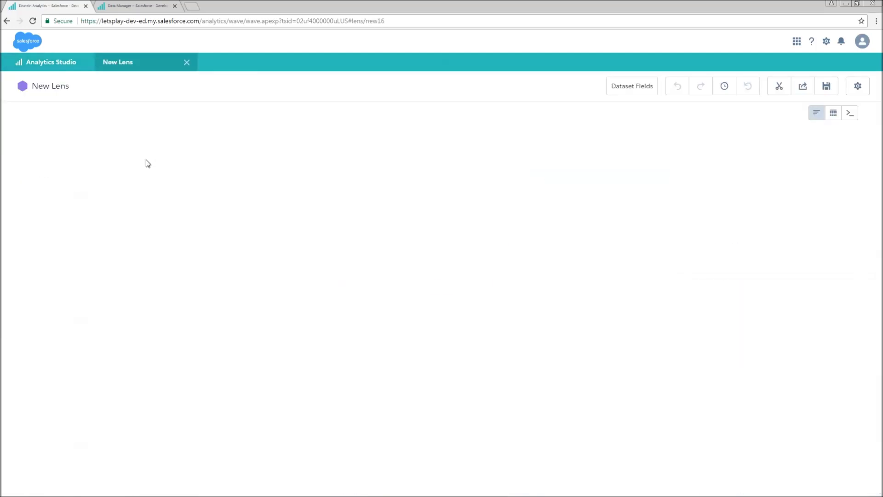
{"action": "left_click", "coordinate": [829, 119]}
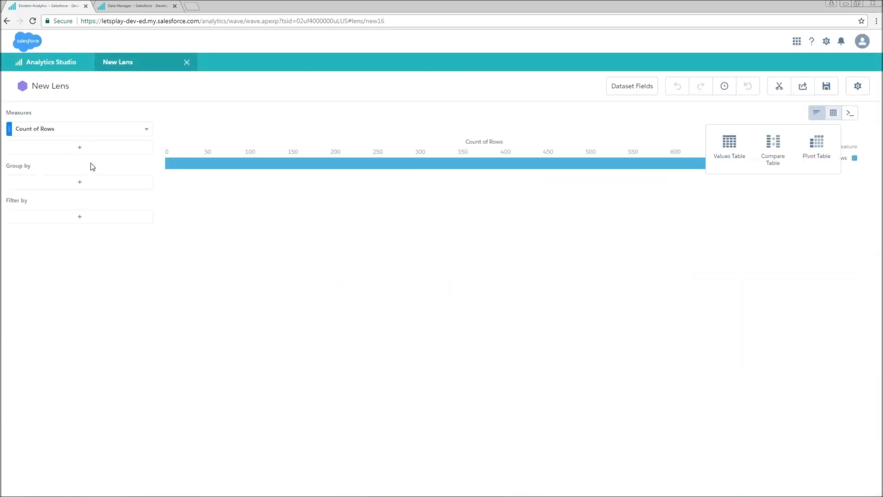
{"action": "left_click", "coordinate": [724, 152]}
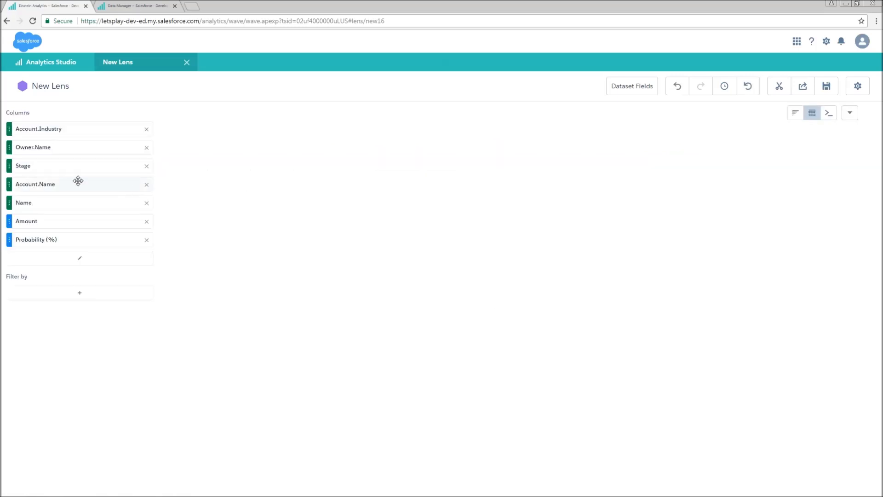
{"action": "left_click", "coordinate": [80, 259]}
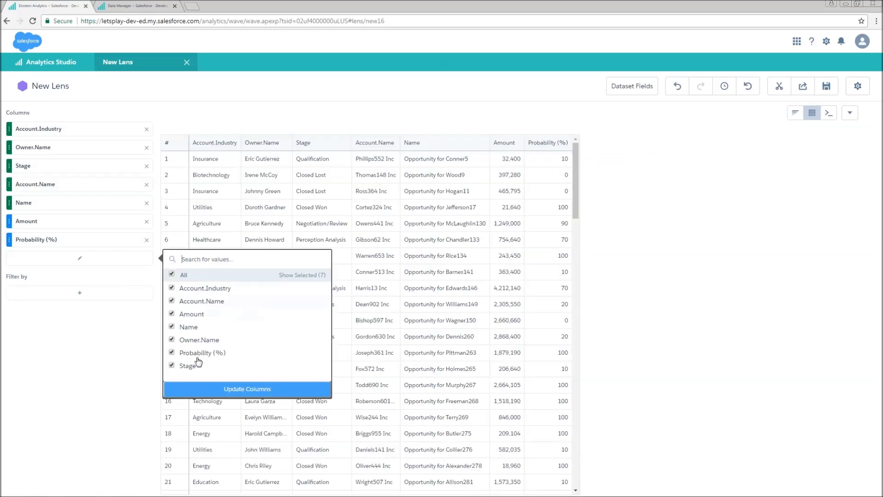
{"action": "left_click", "coordinate": [229, 388]}
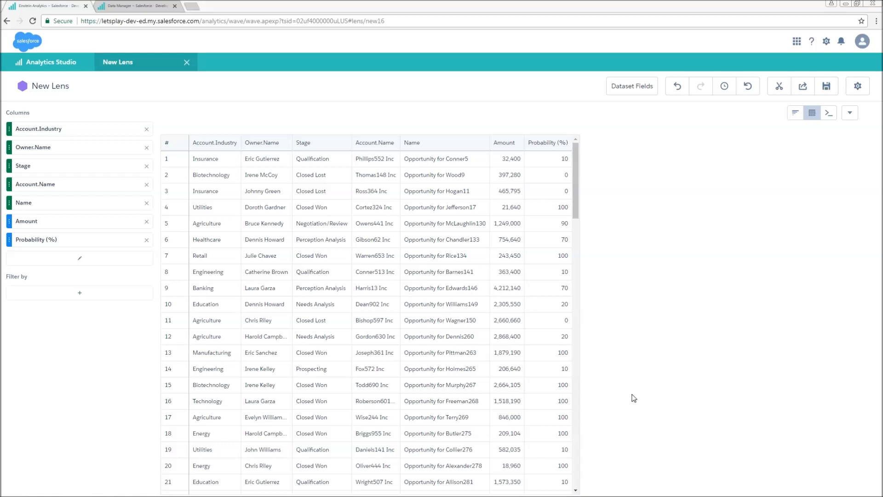
Show the Pete's Opptys field list and the Account.Industry field's options menu.
{"action": "left_click", "coordinate": [634, 90]}
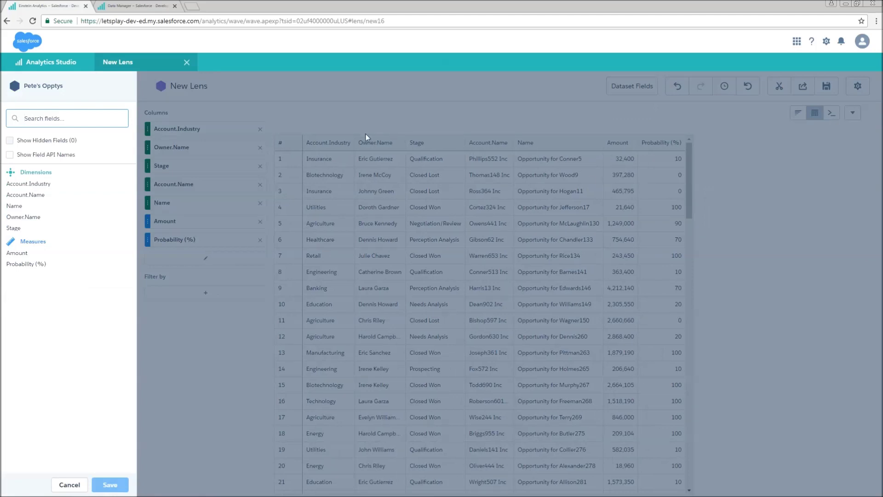
{"action": "left_click", "coordinate": [133, 184]}
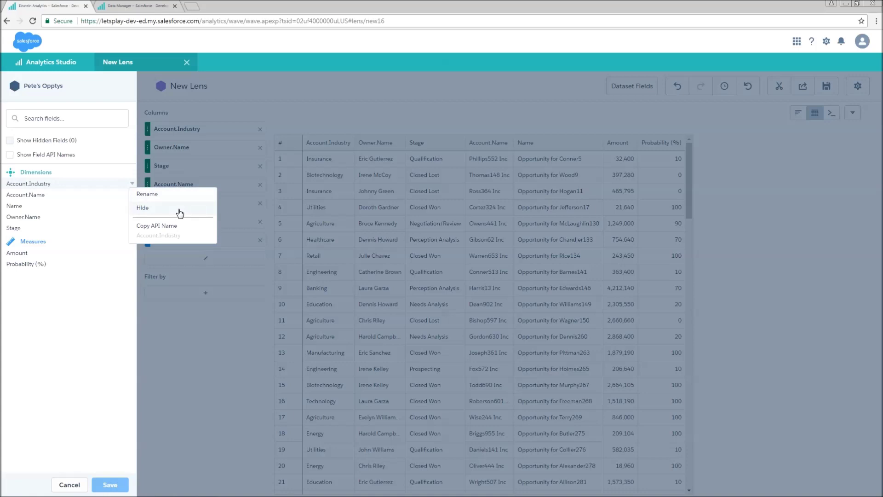